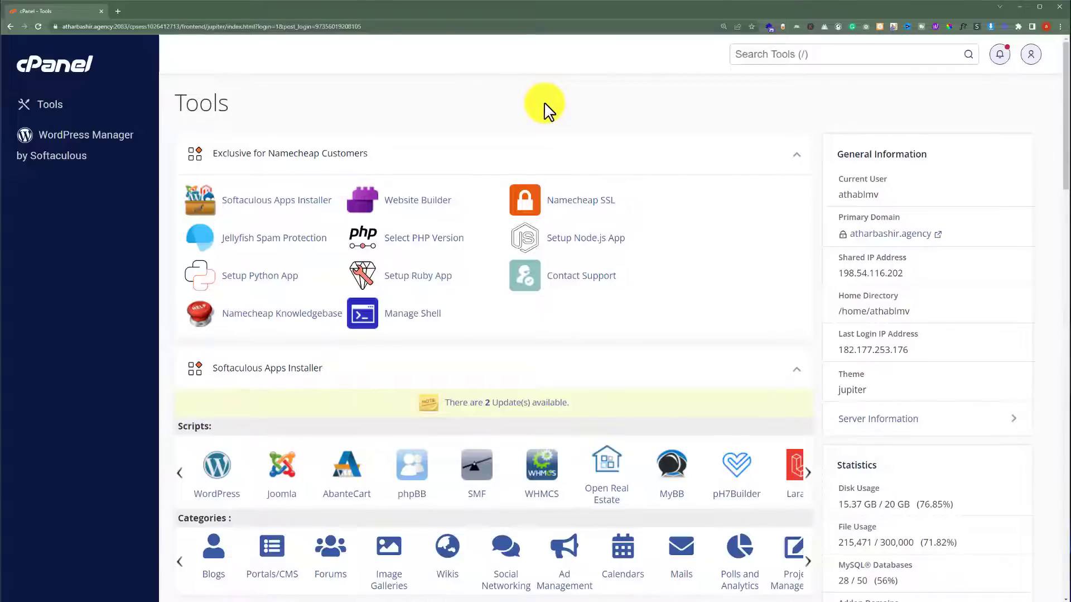
Step: Open File Manager and go to the public_html/wordpressblog folder
{"action": "scroll", "coordinate": [526, 125], "scroll_direction": "down", "scroll_amount": 5}
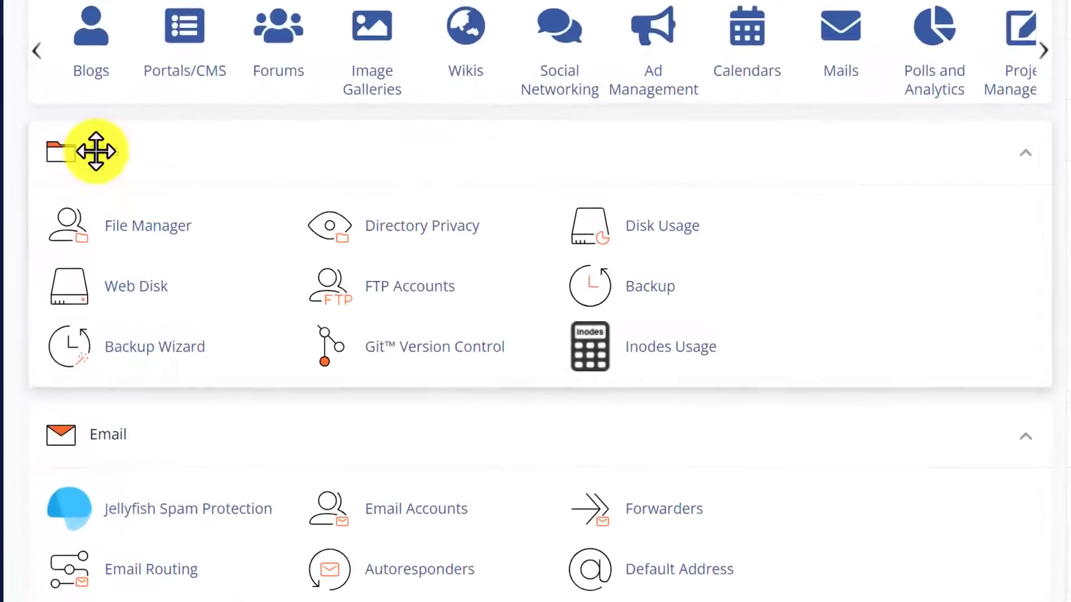
{"action": "left_click", "coordinate": [156, 231]}
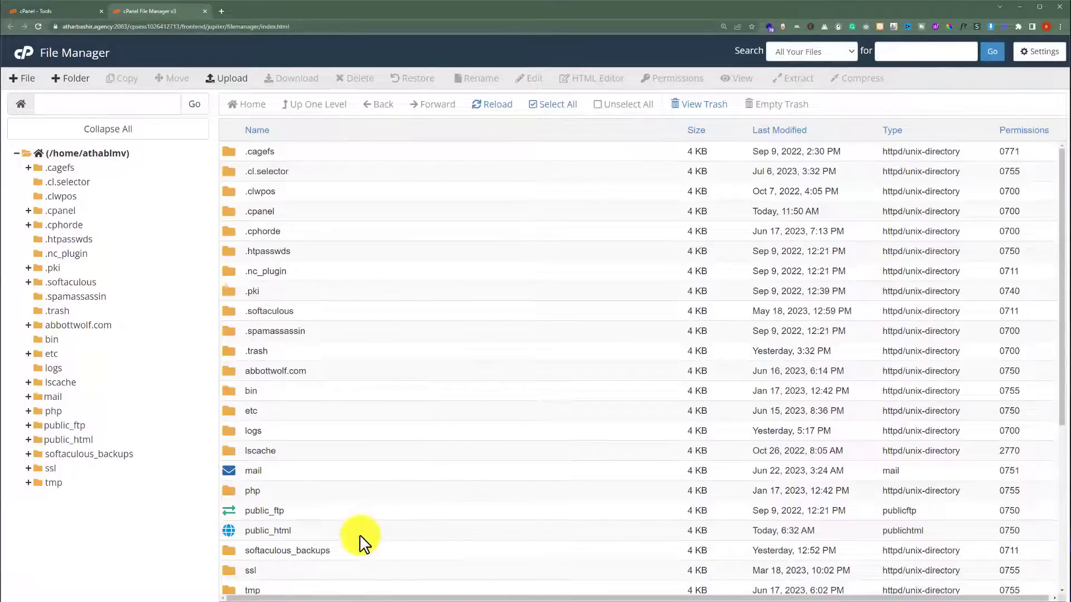
{"action": "double_click", "coordinate": [321, 531]}
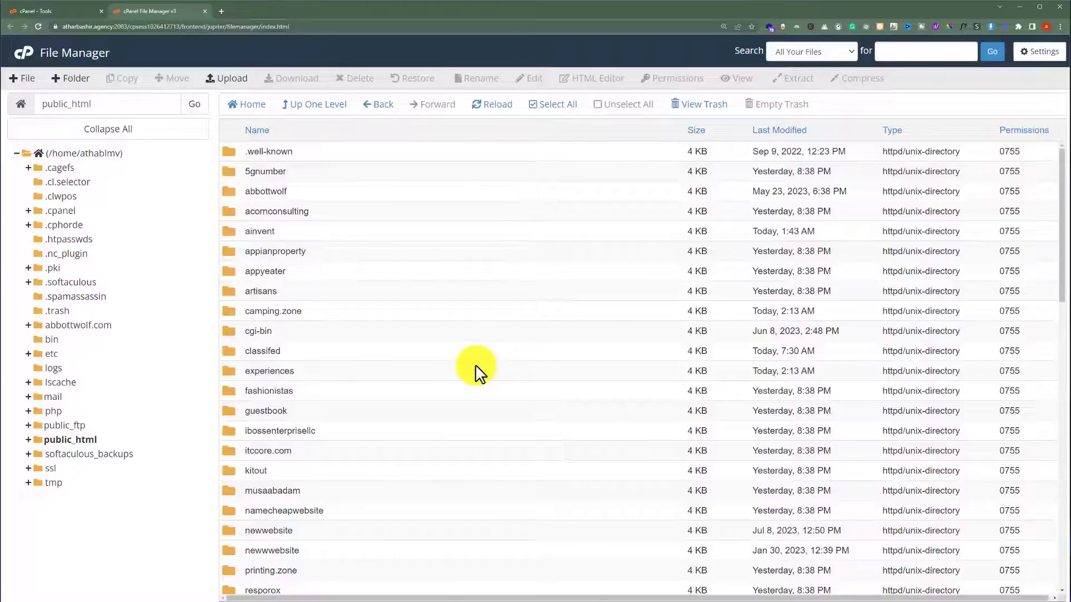
{"action": "scroll", "coordinate": [475, 364], "scroll_direction": "down", "scroll_amount": 5}
{"action": "left_click", "coordinate": [326, 406]}
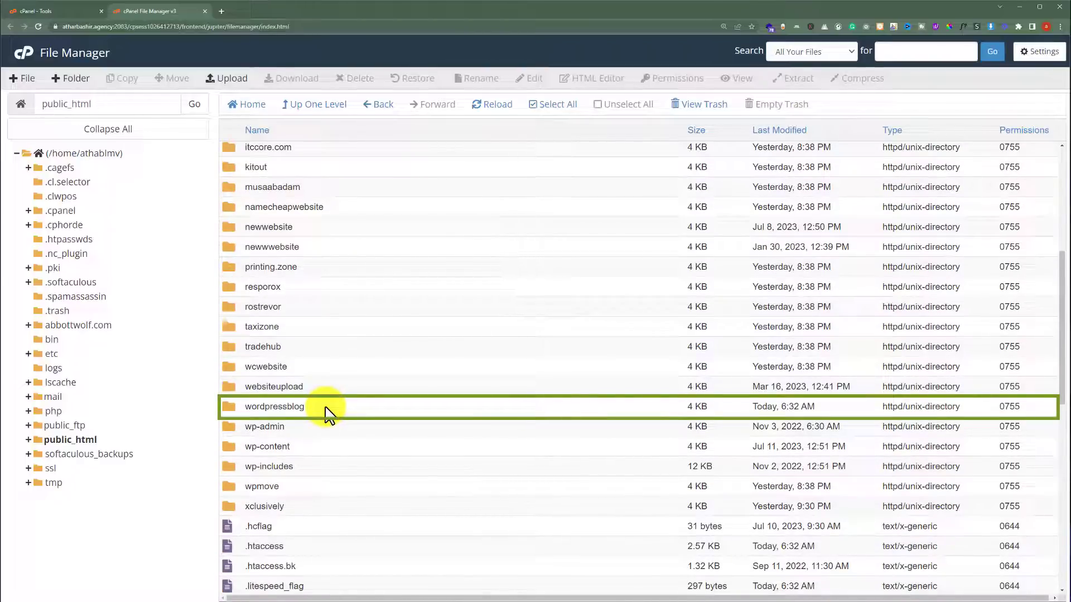
{"action": "double_click", "coordinate": [326, 406]}
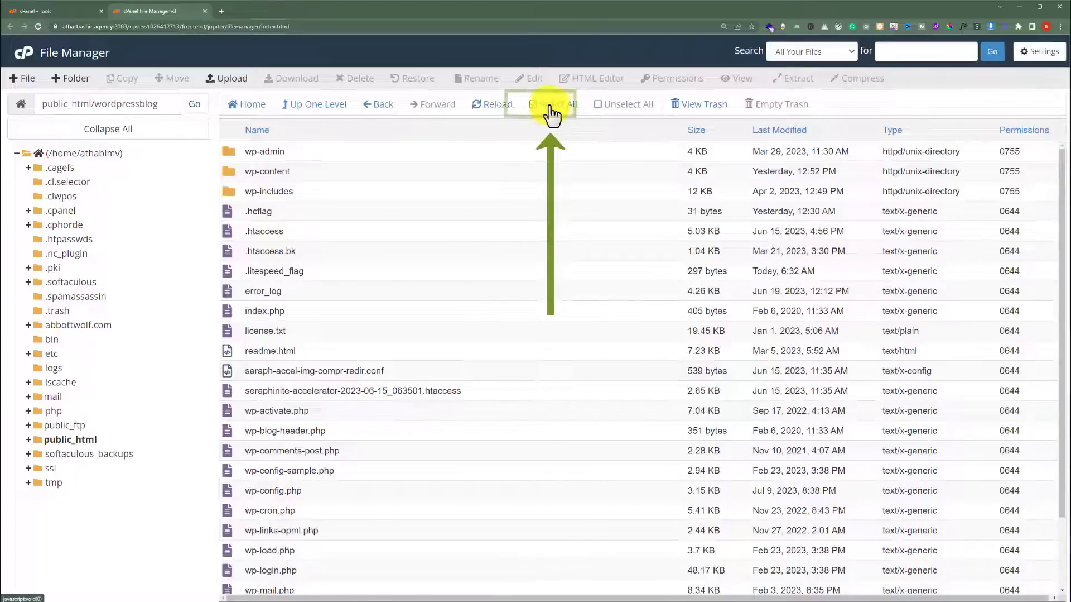
Step: Compress all files and folders in wordpressblog into a Zip Archive and dismiss the compression results
{"action": "left_click", "coordinate": [551, 109]}
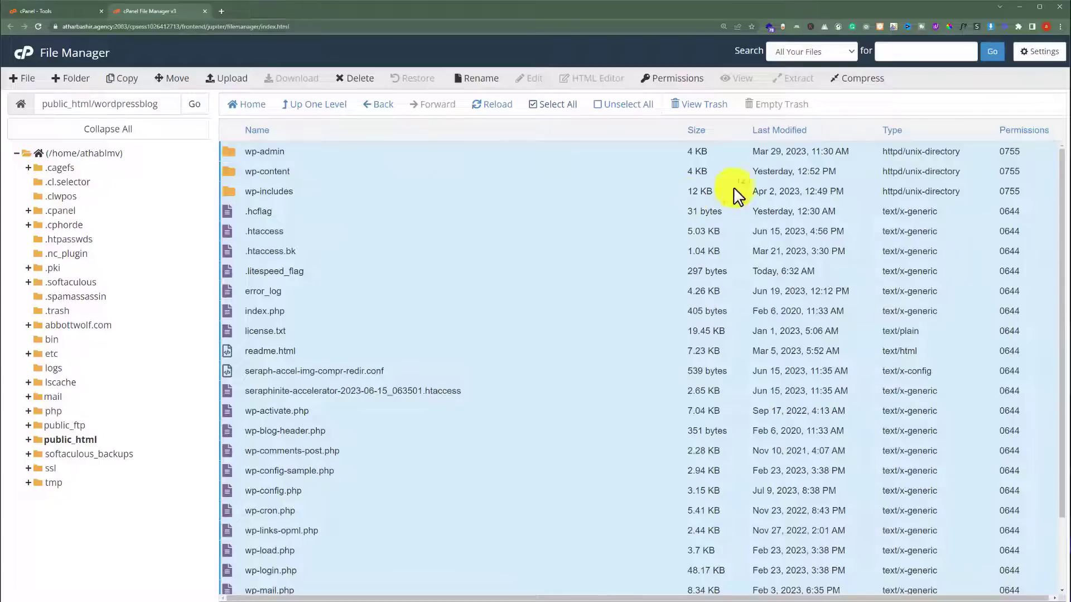
{"action": "left_click", "coordinate": [856, 79]}
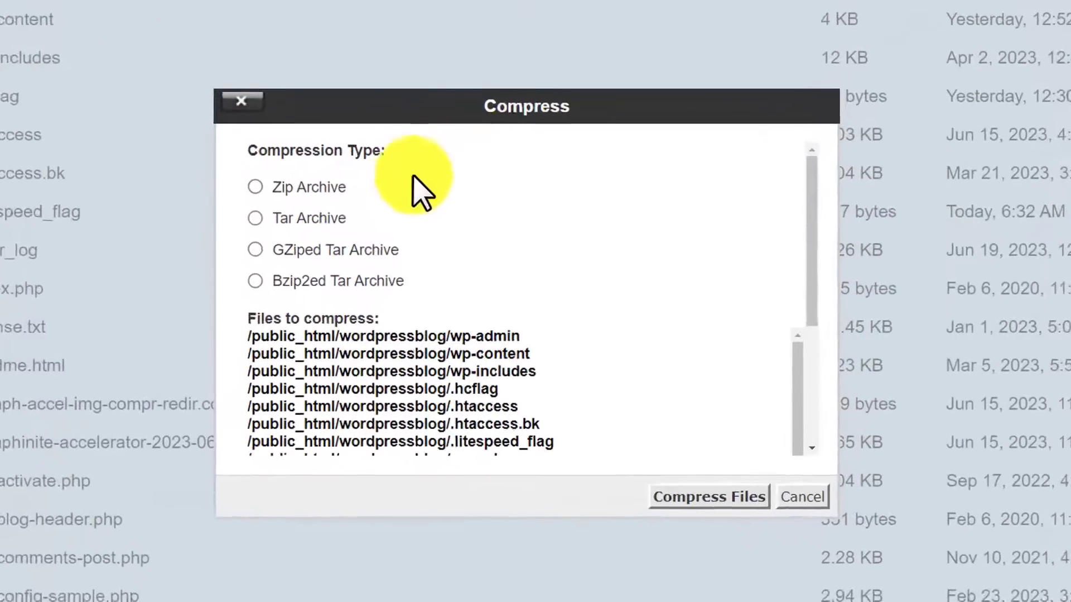
{"action": "left_click", "coordinate": [295, 183]}
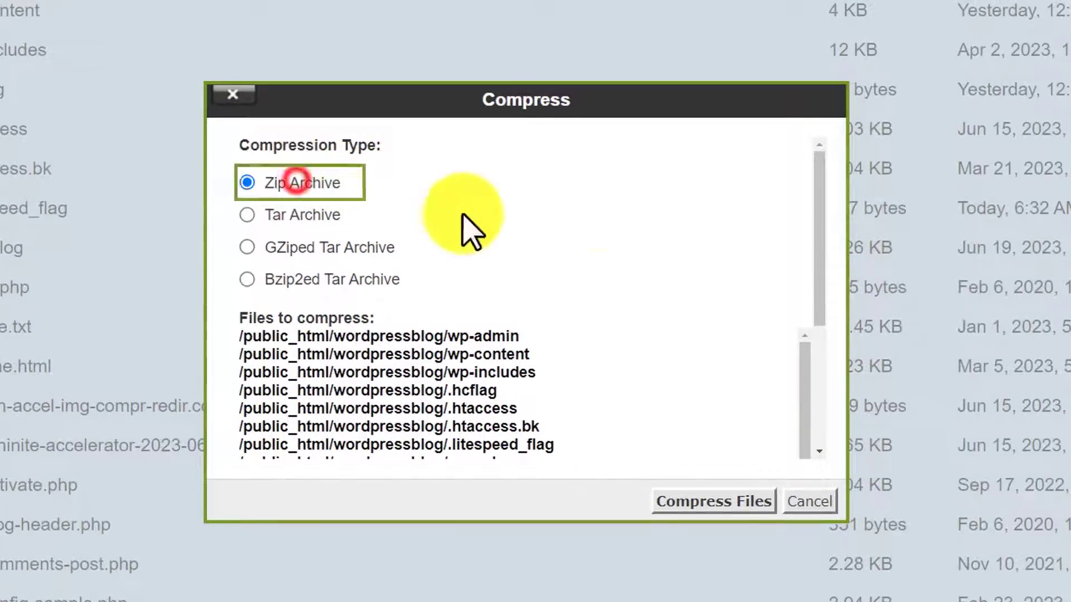
{"action": "left_click", "coordinate": [667, 502]}
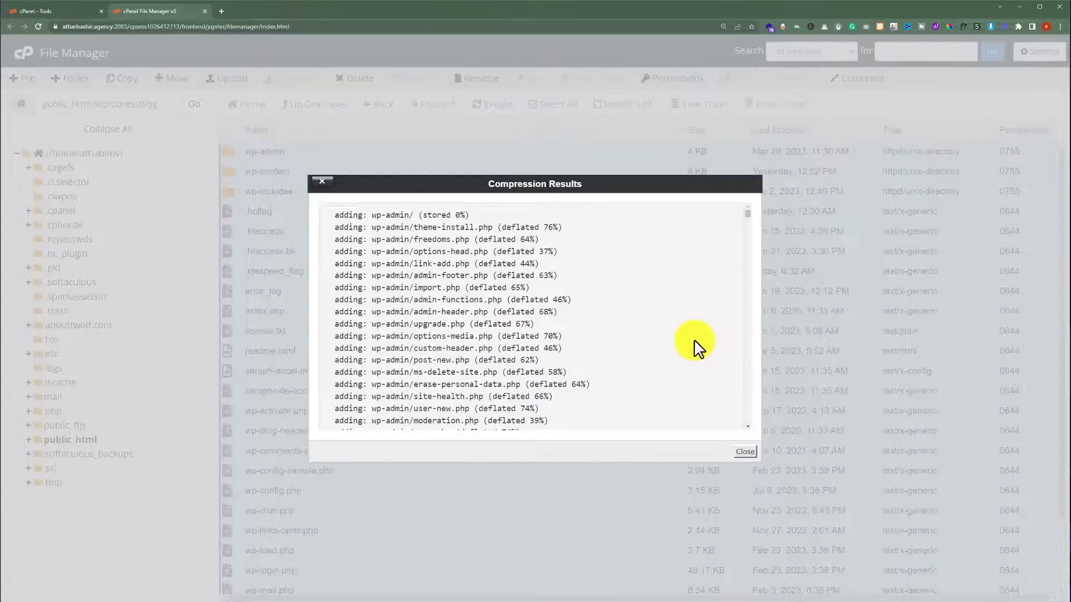
{"action": "left_click", "coordinate": [745, 451]}
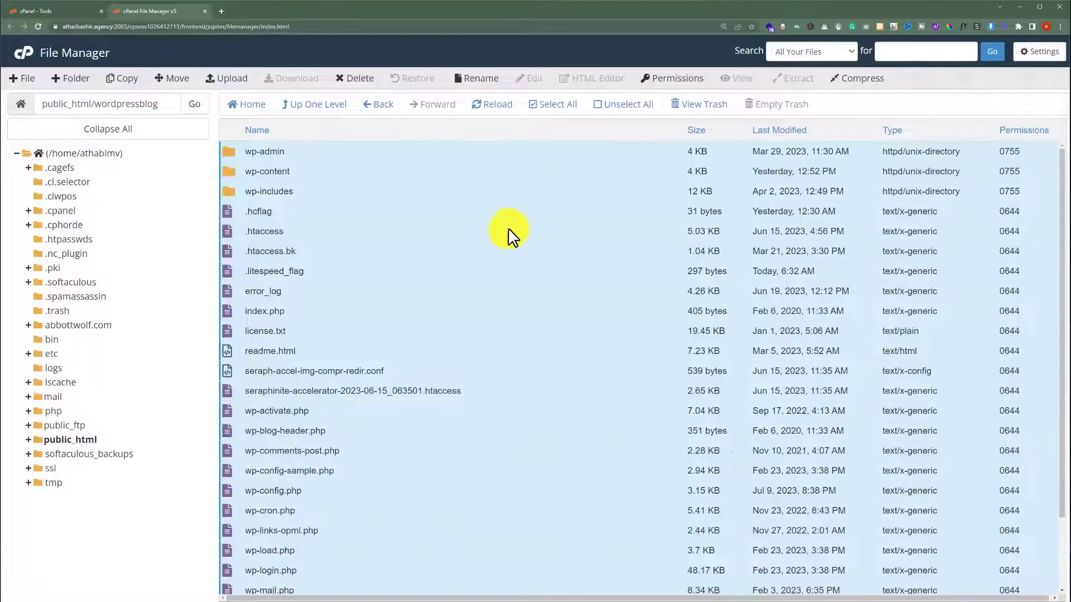
Step: Reload the wordpressblog file list and download the wp-admin.zip archive
{"action": "left_click", "coordinate": [496, 105]}
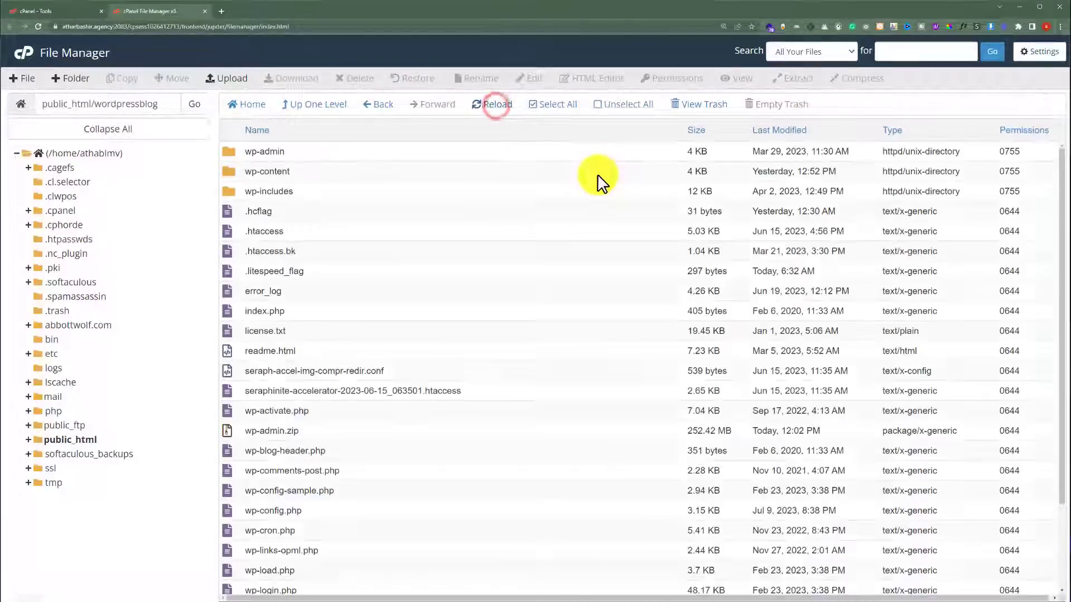
{"action": "left_click", "coordinate": [339, 430]}
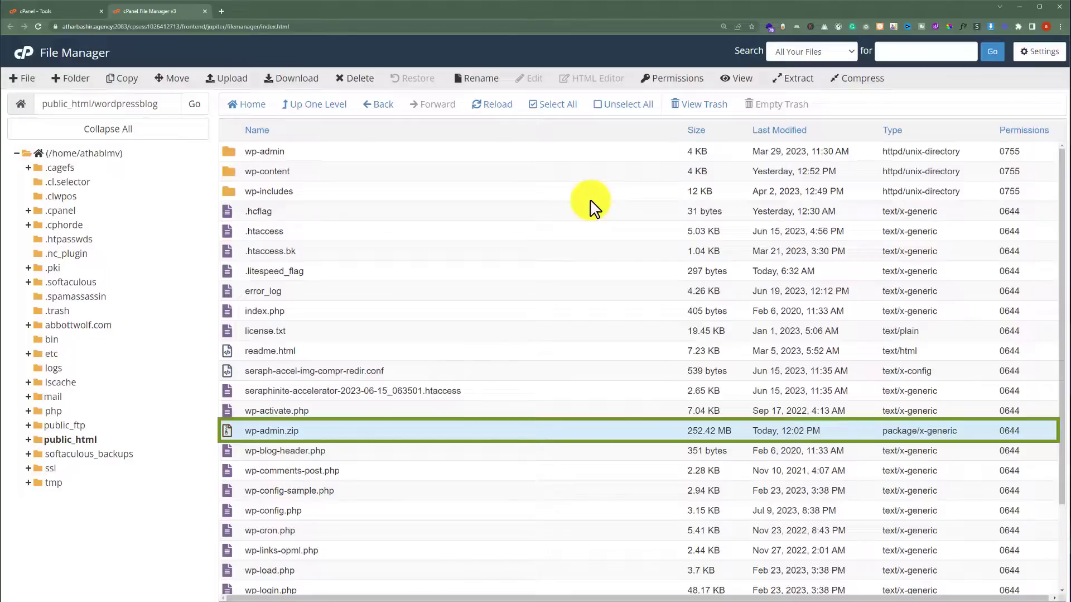
{"action": "right_click", "coordinate": [313, 431]}
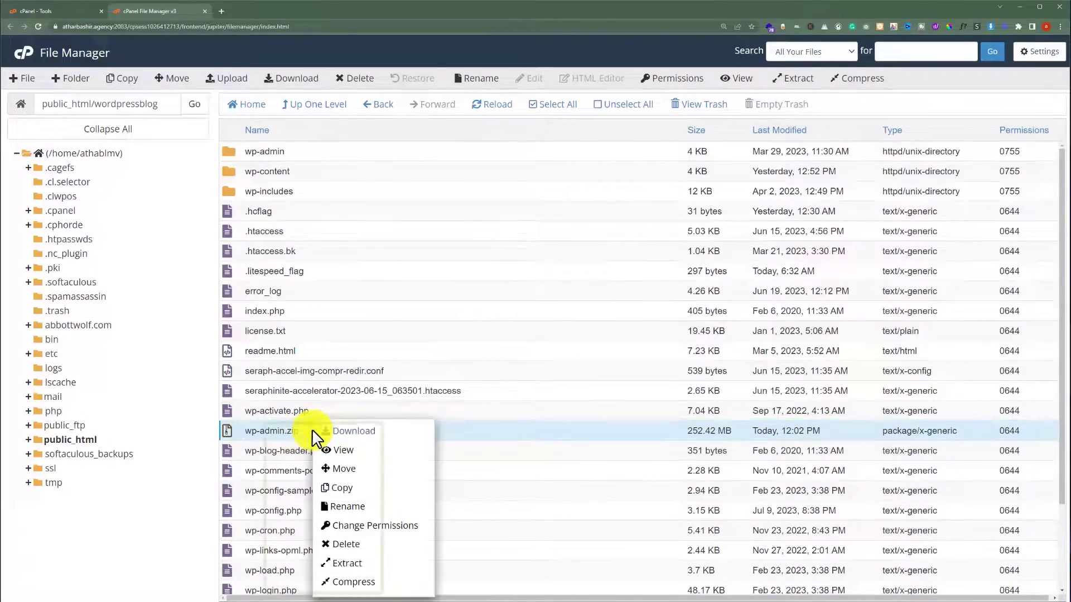
{"action": "left_click", "coordinate": [367, 437]}
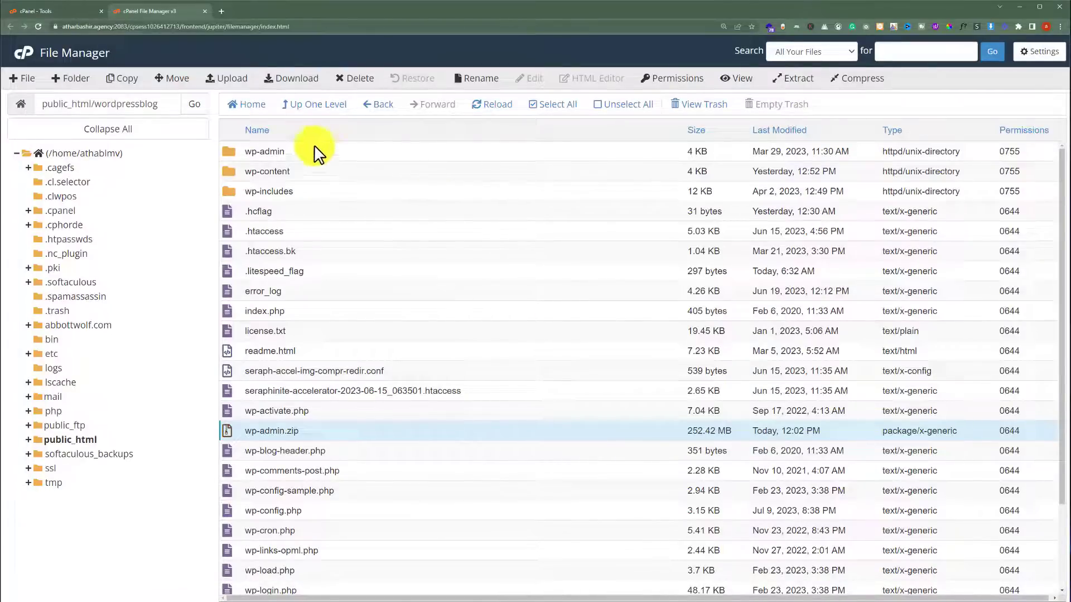
Step: Return to the cPanel Tools page and open phpMyAdmin from the database tools
{"action": "left_click", "coordinate": [55, 10]}
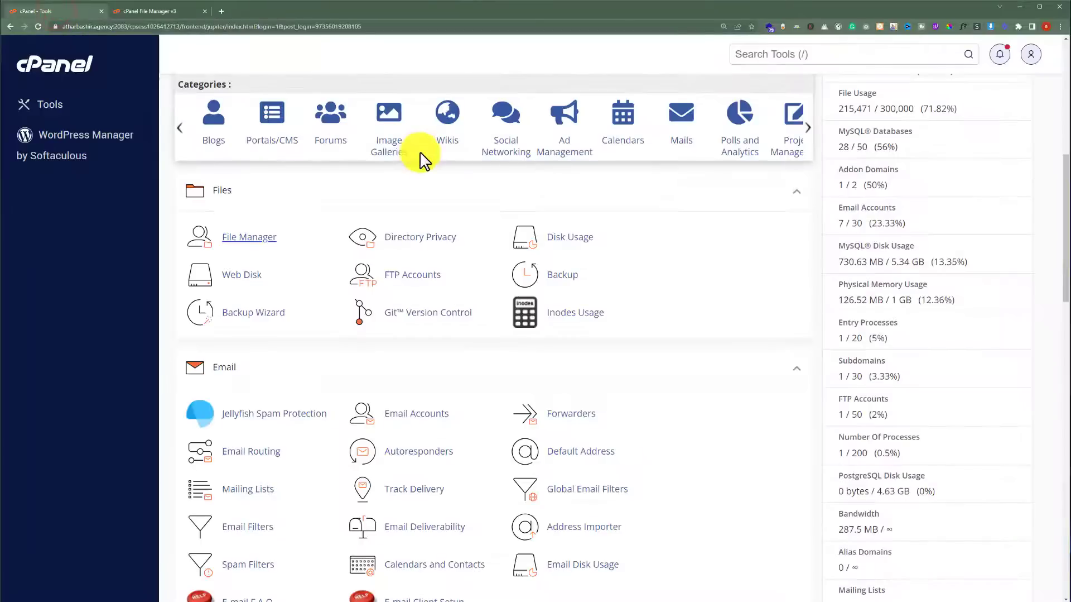
{"action": "scroll", "coordinate": [420, 152], "scroll_direction": "down", "scroll_amount": 6}
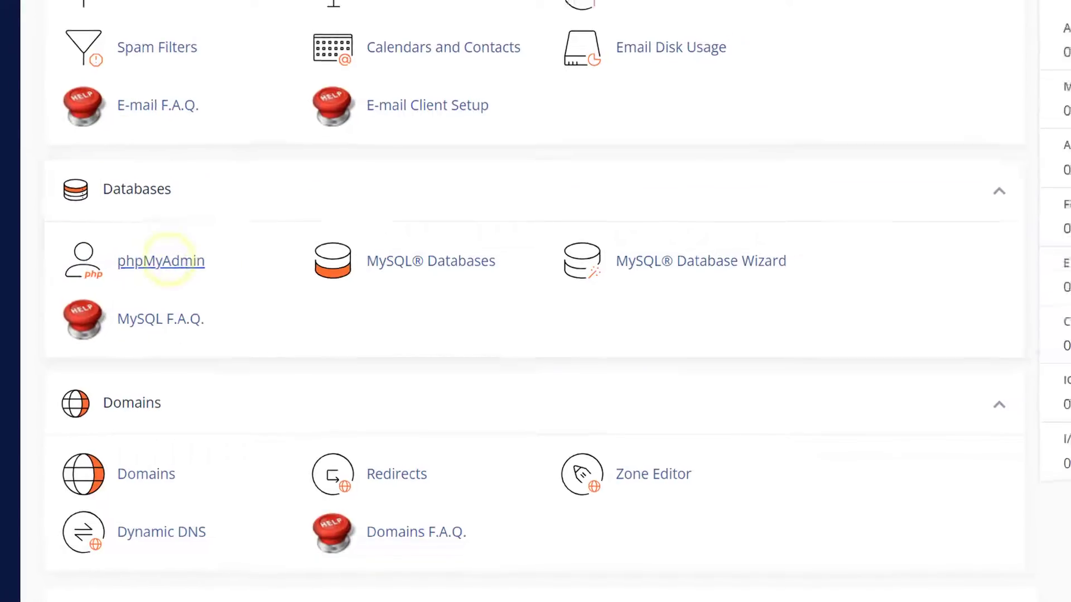
{"action": "left_click", "coordinate": [162, 261]}
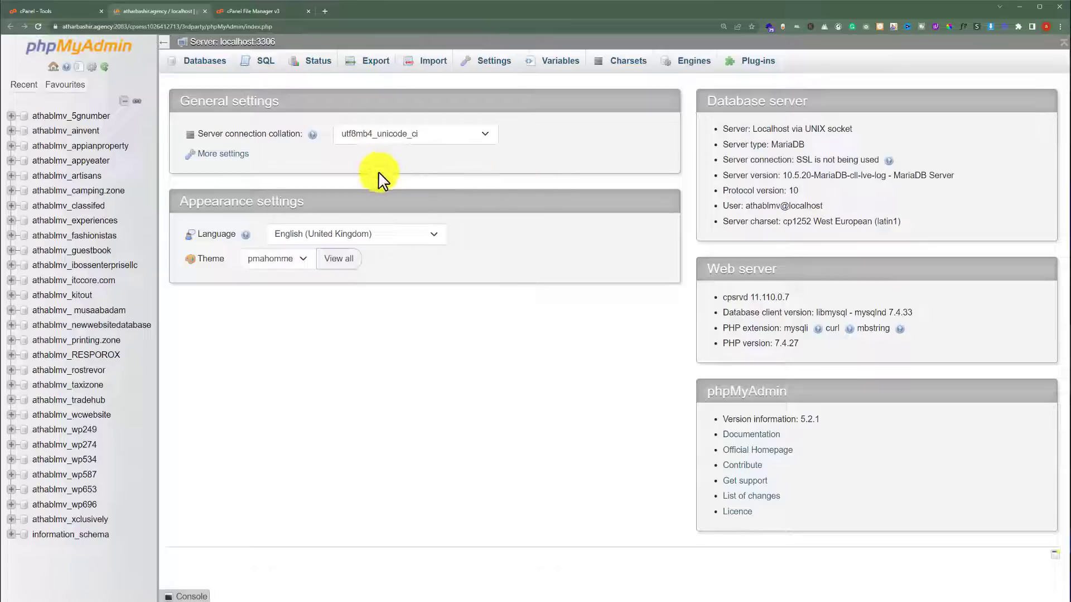
Step: Open wp-config.php from the wordpressblog folder in the editor and look up the site's DB_NAME value
{"action": "left_click", "coordinate": [253, 11]}
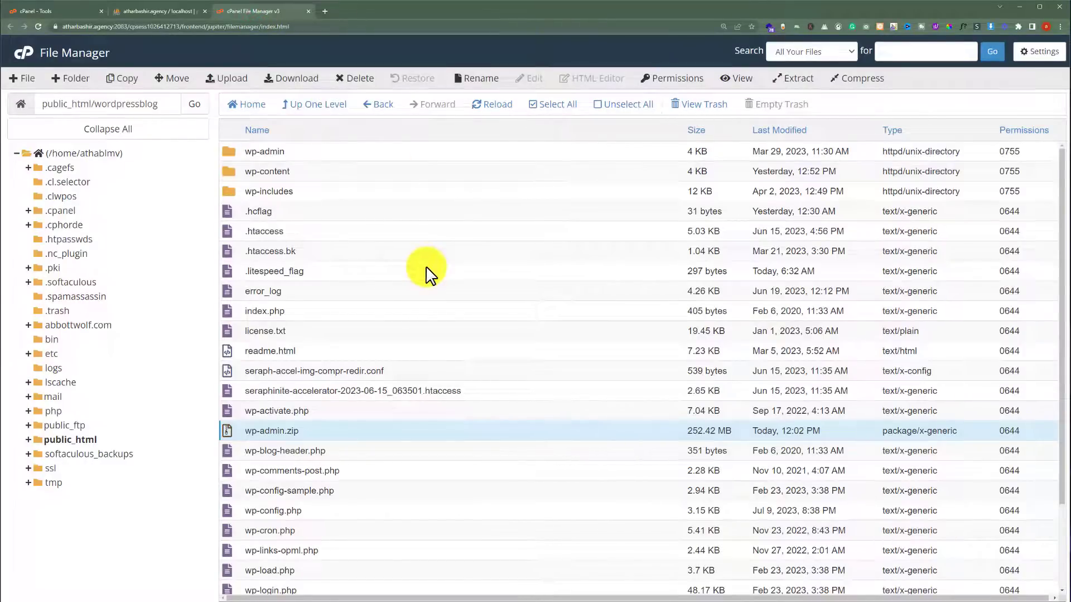
{"action": "scroll", "coordinate": [426, 268], "scroll_direction": "down", "scroll_amount": 2}
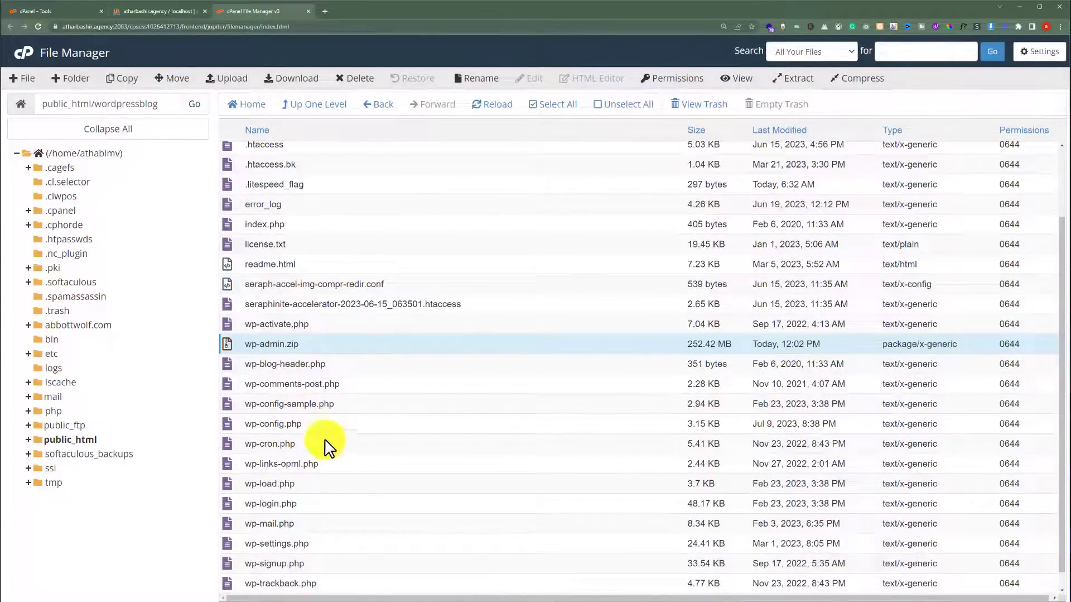
{"action": "right_click", "coordinate": [314, 423]}
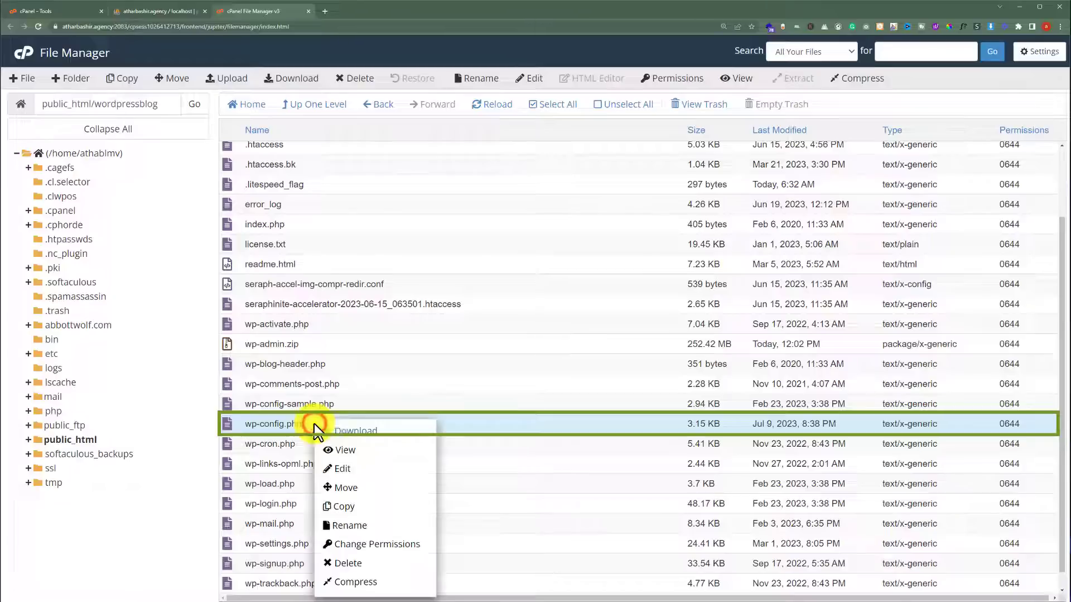
{"action": "left_click", "coordinate": [351, 471]}
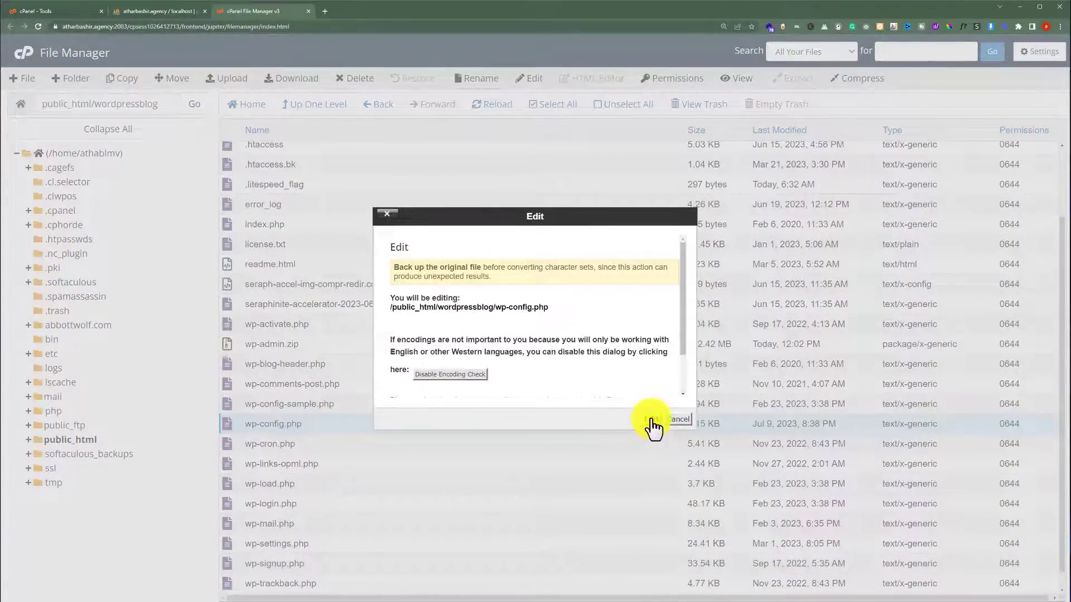
{"action": "left_click", "coordinate": [651, 420]}
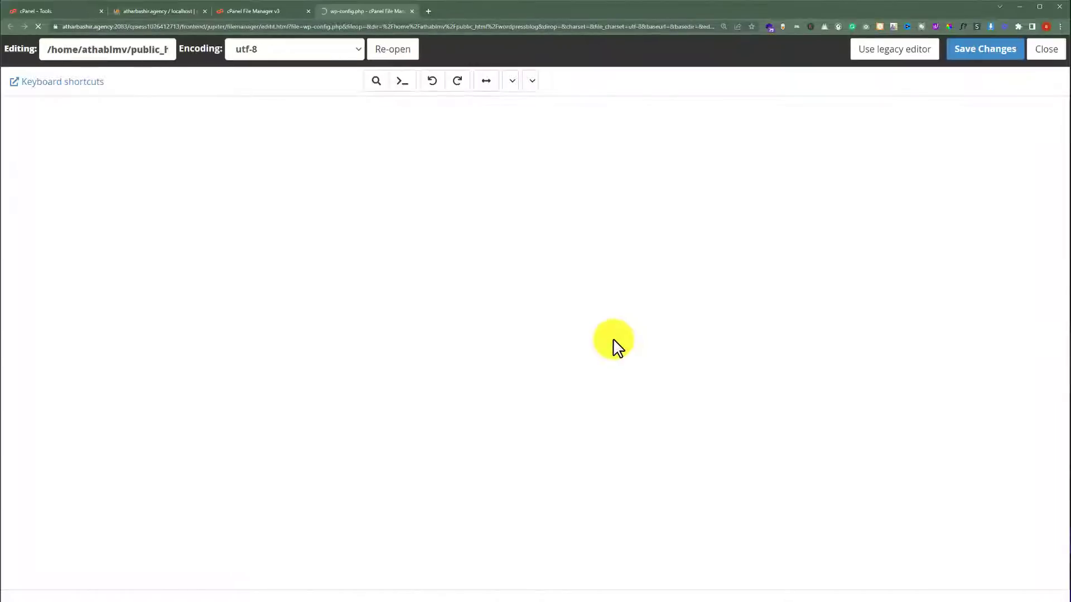
{"action": "scroll", "coordinate": [455, 309], "scroll_direction": "down", "scroll_amount": 4}
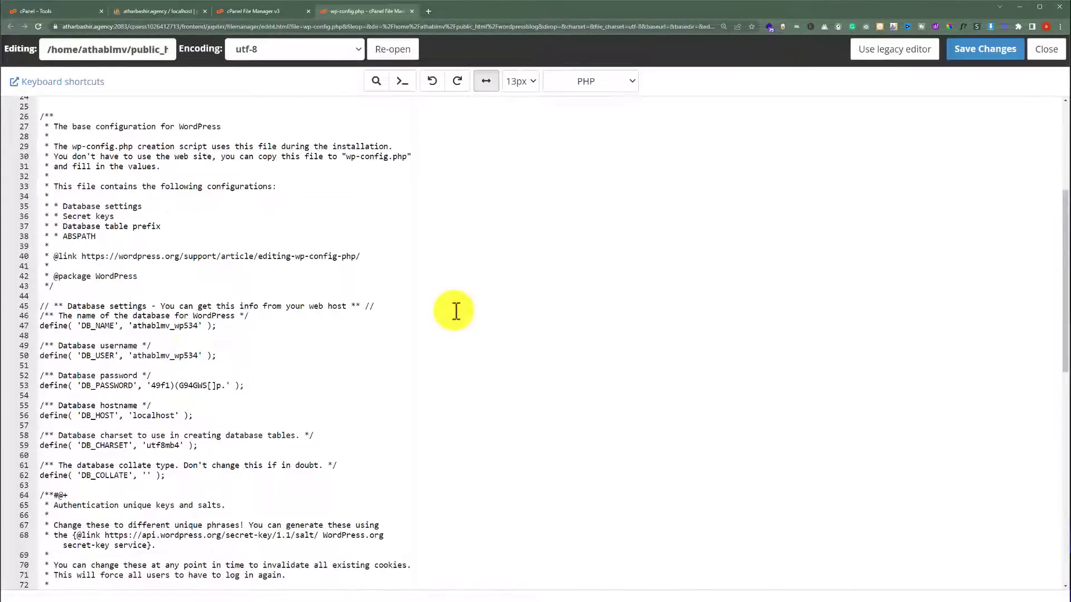
{"action": "double_click", "coordinate": [134, 326]}
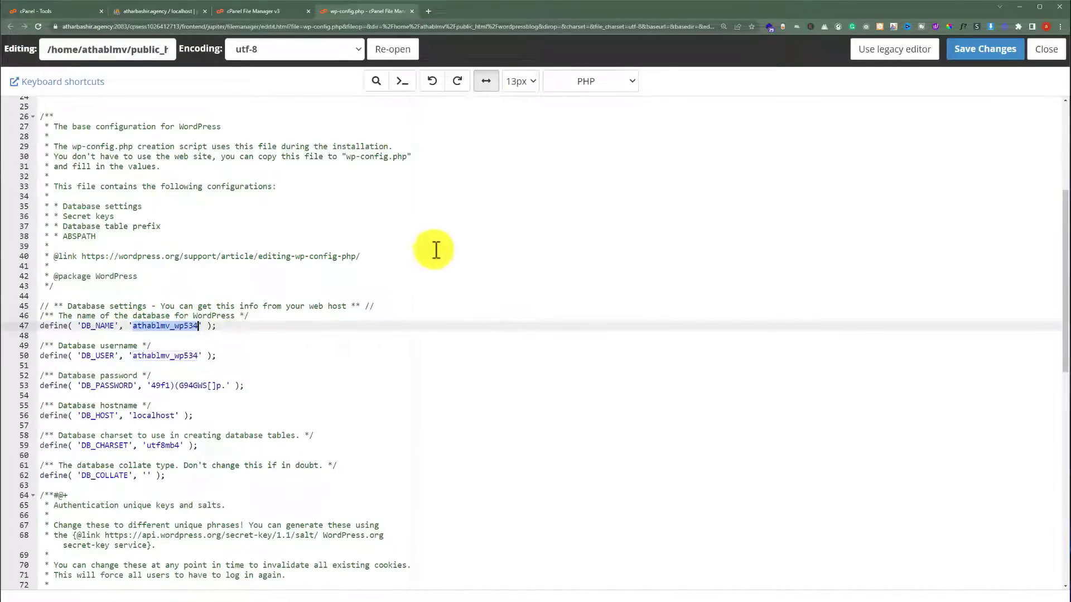
Step: In phpMyAdmin, export all tables of the athablmv_wp534 database with the Quick method in SQL format
{"action": "left_click", "coordinate": [128, 10]}
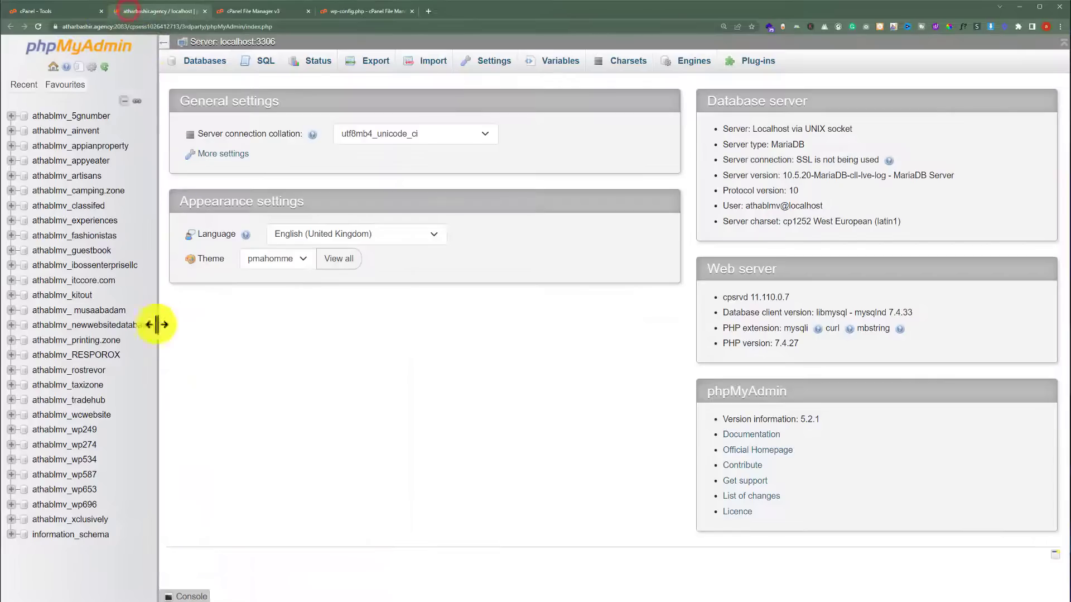
{"action": "left_click", "coordinate": [78, 458]}
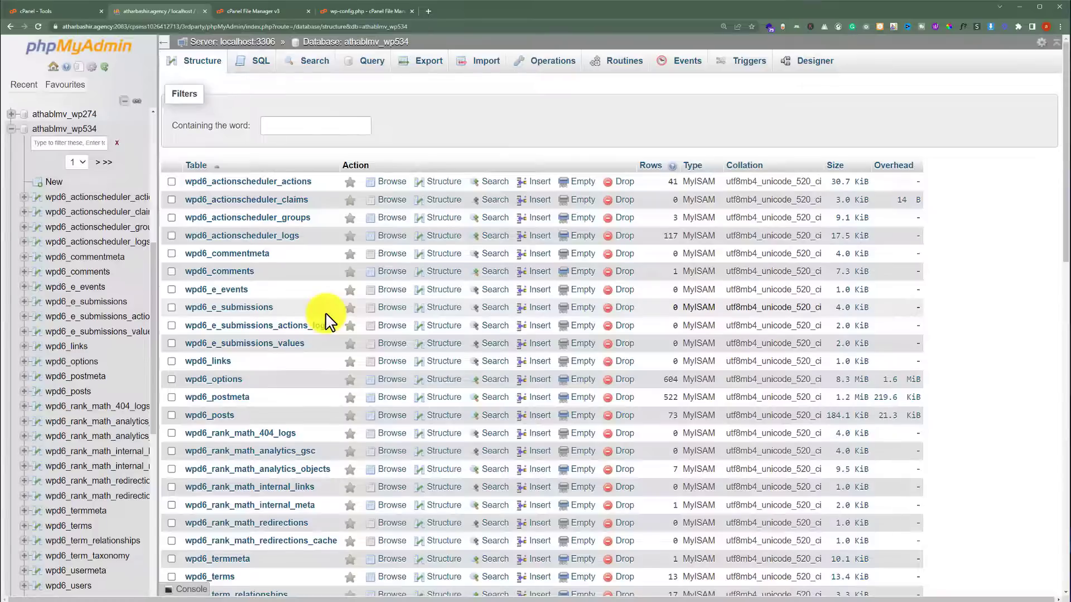
{"action": "scroll", "coordinate": [325, 313], "scroll_direction": "down", "scroll_amount": 15}
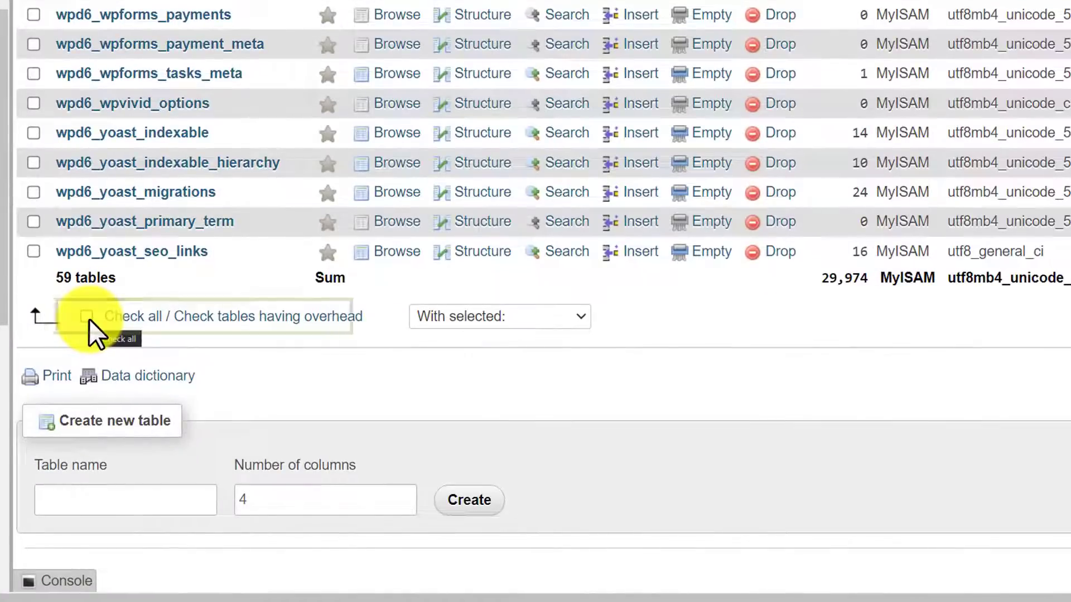
{"action": "left_click", "coordinate": [203, 428]}
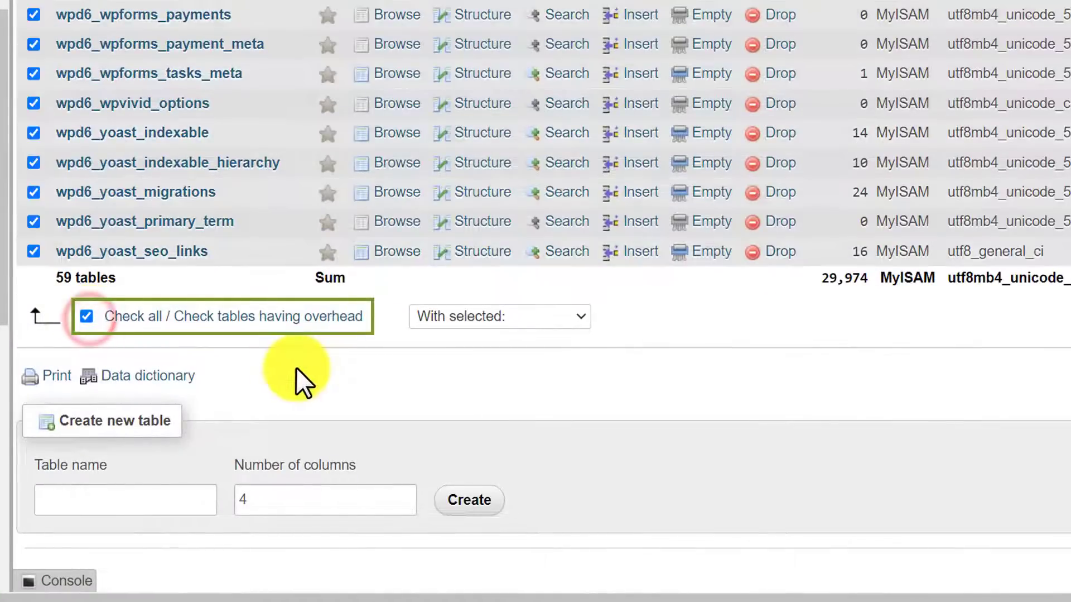
{"action": "left_click", "coordinate": [583, 323]}
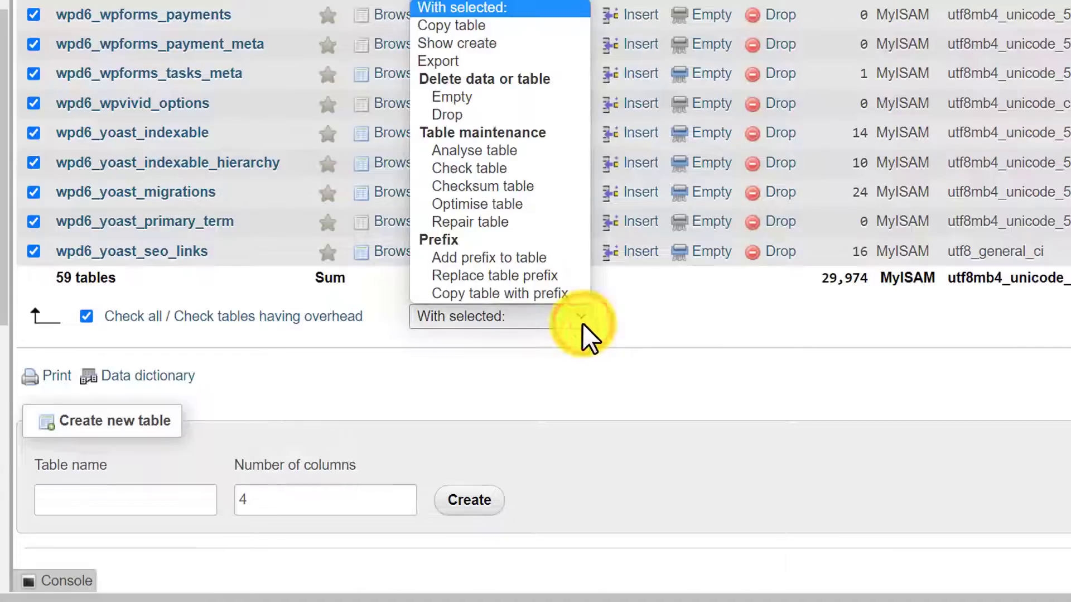
{"action": "left_click", "coordinate": [457, 60]}
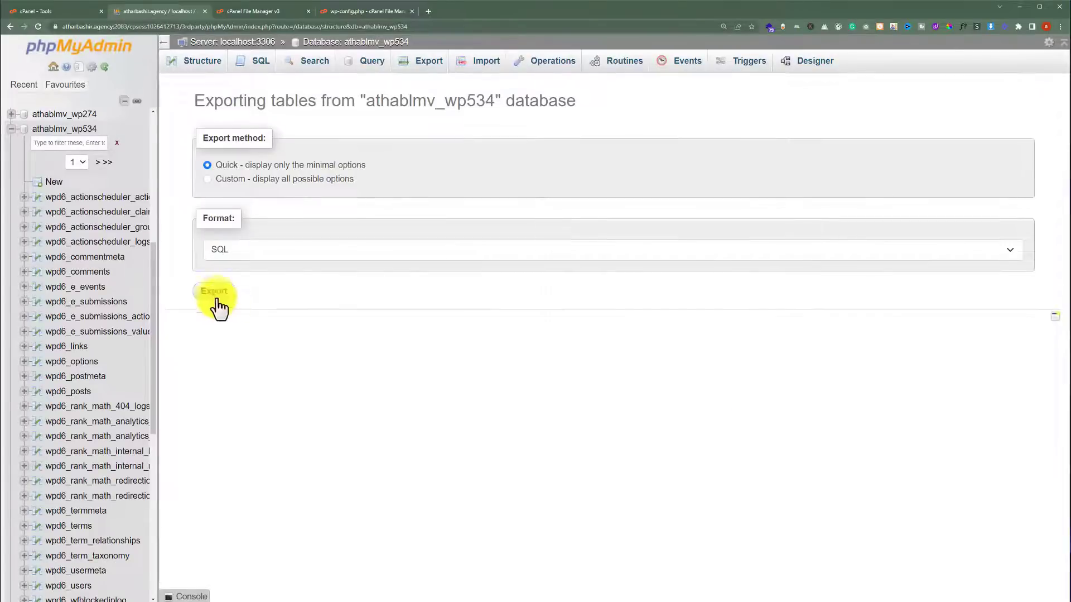
{"action": "left_click", "coordinate": [216, 292]}
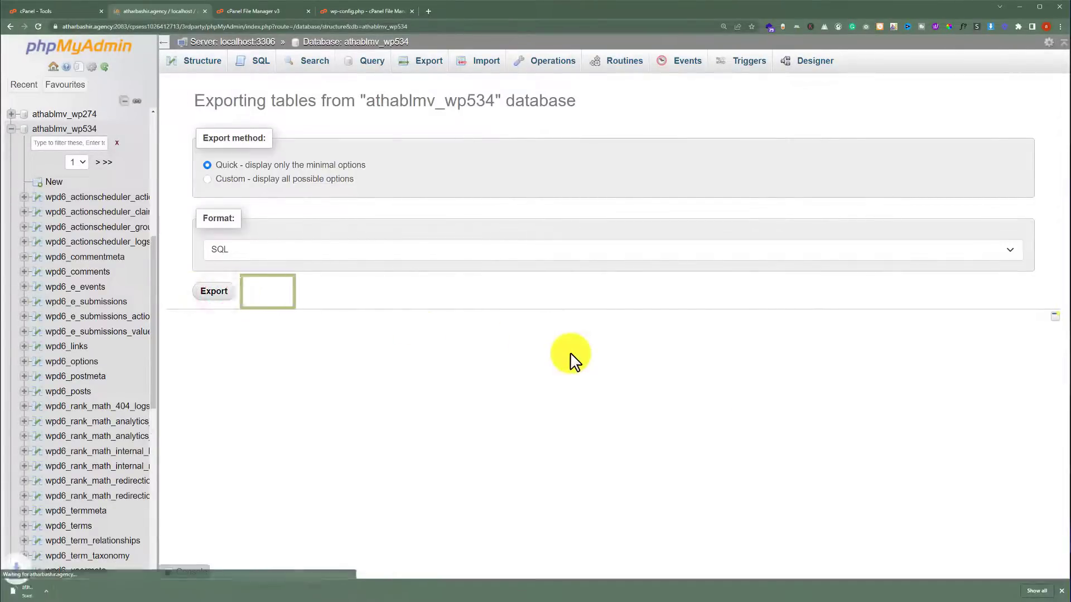